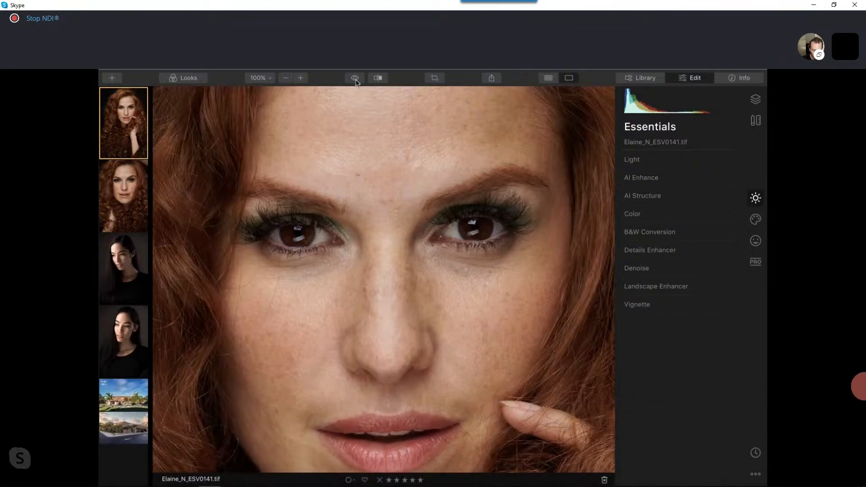
# Step: Examine the skin, forehead and eyes of the red-haired portrait at 100%, and view the face at 50%
pyautogui.moveTo(406, 172); pyautogui.dragTo(422, 251)
pyautogui.moveTo(424, 209); pyautogui.dragTo(452, 168)
pyautogui.moveTo(427, 224); pyautogui.dragTo(417, 93)
pyautogui.moveTo(454, 254); pyautogui.dragTo(499, 258)
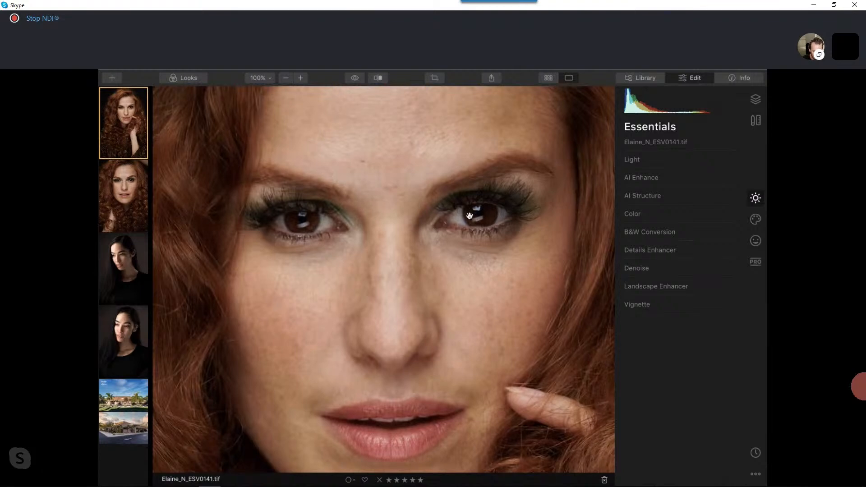
pyautogui.moveTo(389, 308); pyautogui.dragTo(397, 288)
pyautogui.moveTo(388, 219); pyautogui.dragTo(387, 258)
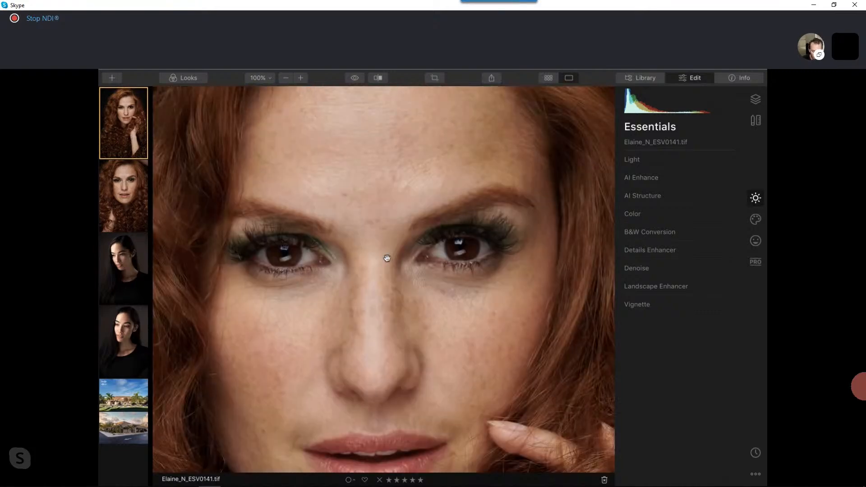
pyautogui.press('super+0')
pyautogui.click(299, 78)
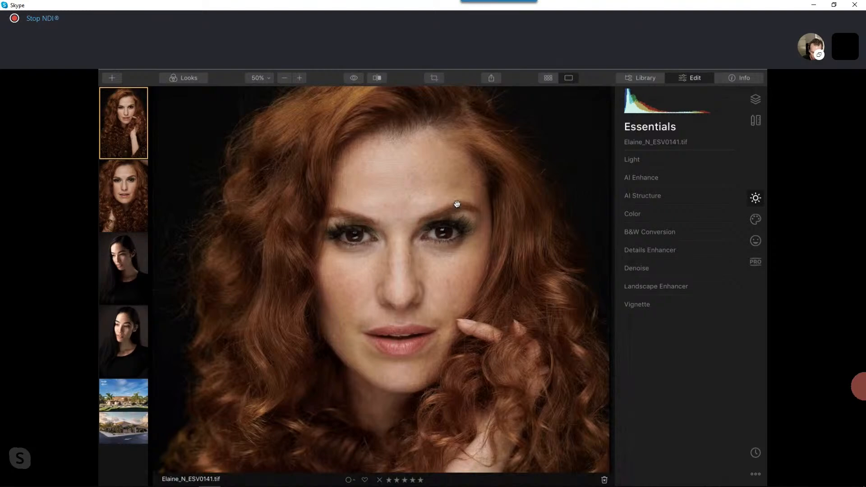
# Step: Open the AI Skin Enhancer settings among the Portrait filters
pyautogui.click(754, 243)
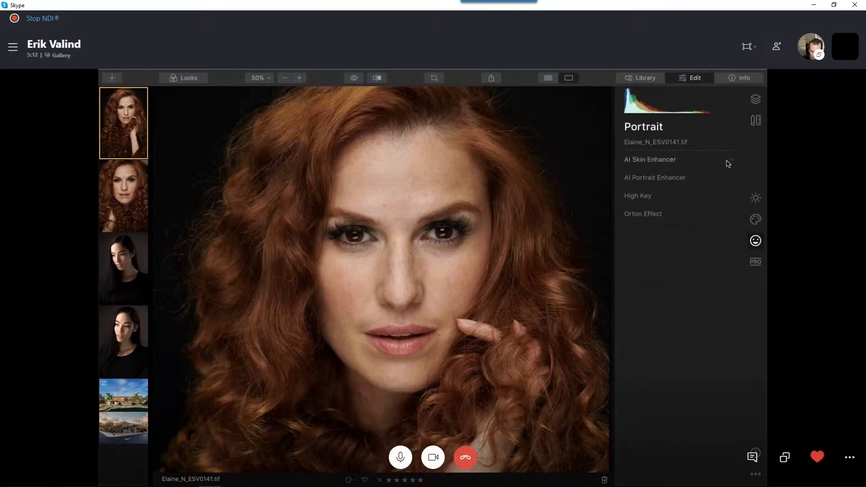
pyautogui.click(658, 165)
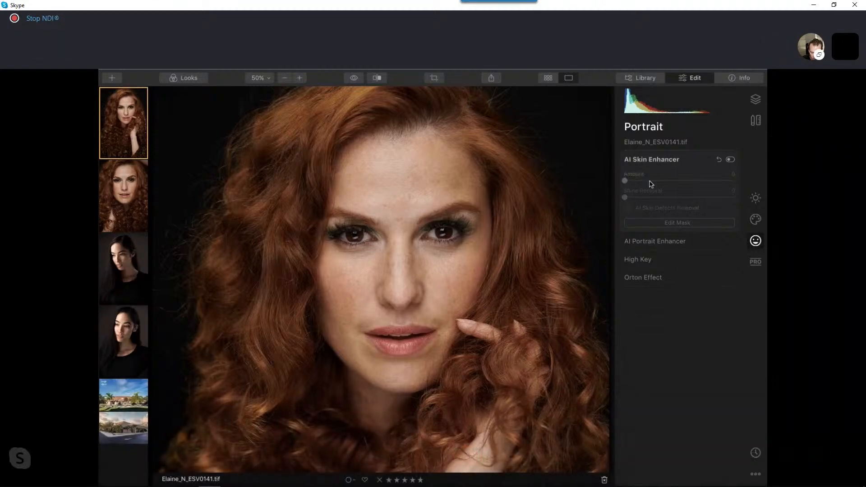
pyautogui.click(680, 240)
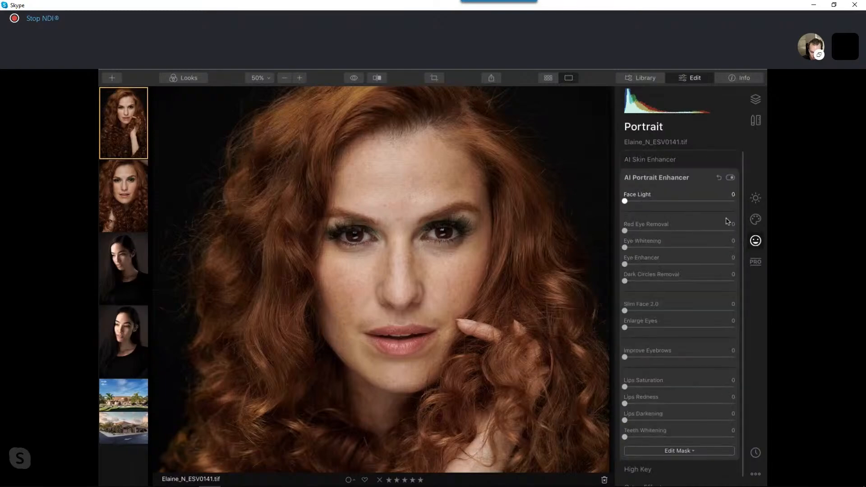
pyautogui.click(659, 162)
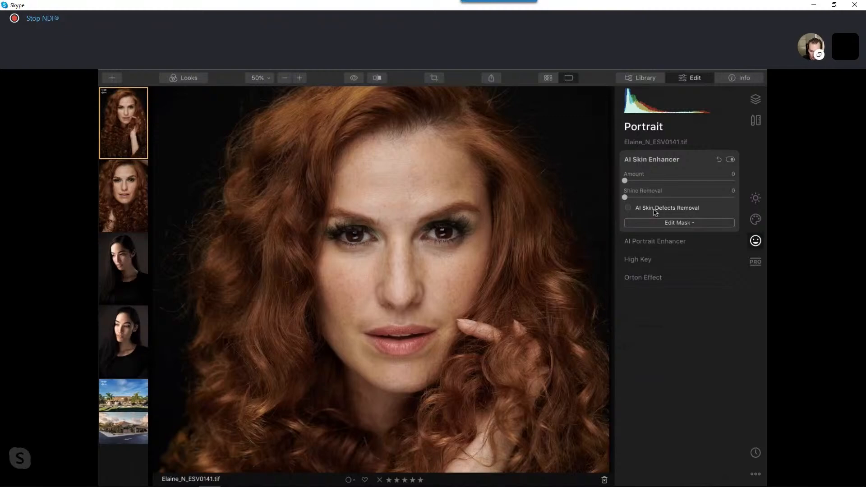
# Step: Try AI Skin Defects Removal on the portrait and switch it off again
pyautogui.click(629, 209)
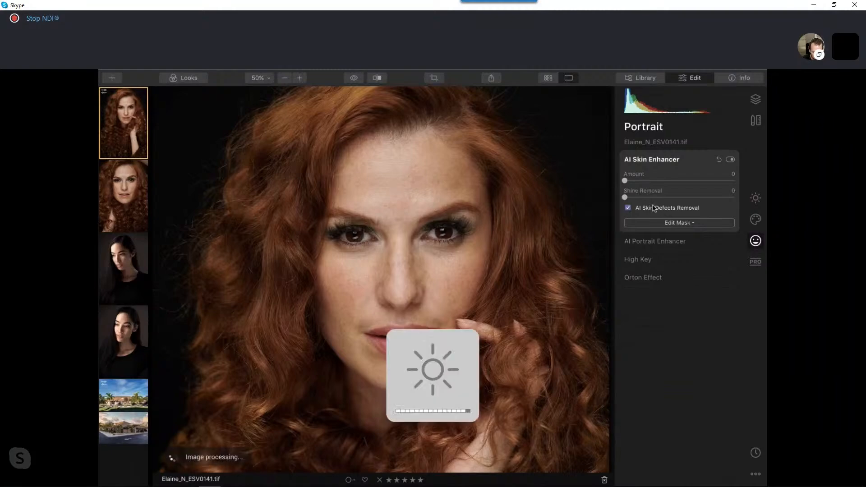
pyautogui.click(627, 207)
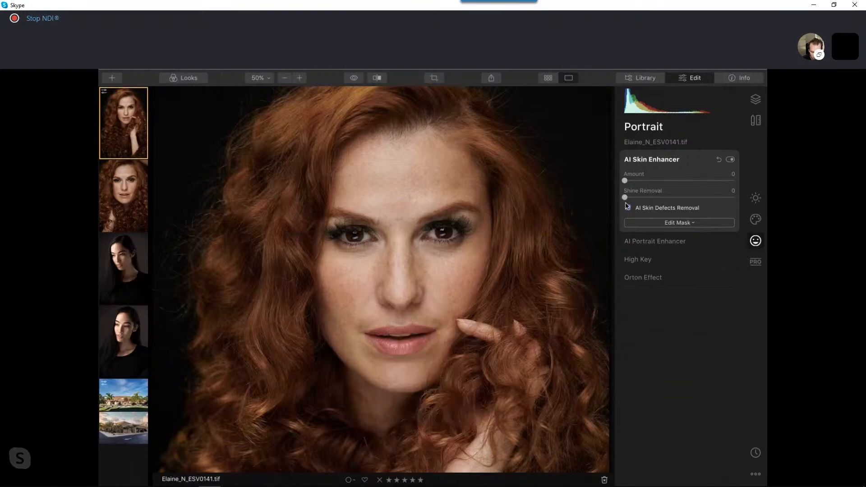
pyautogui.click(628, 207)
pyautogui.click(654, 209)
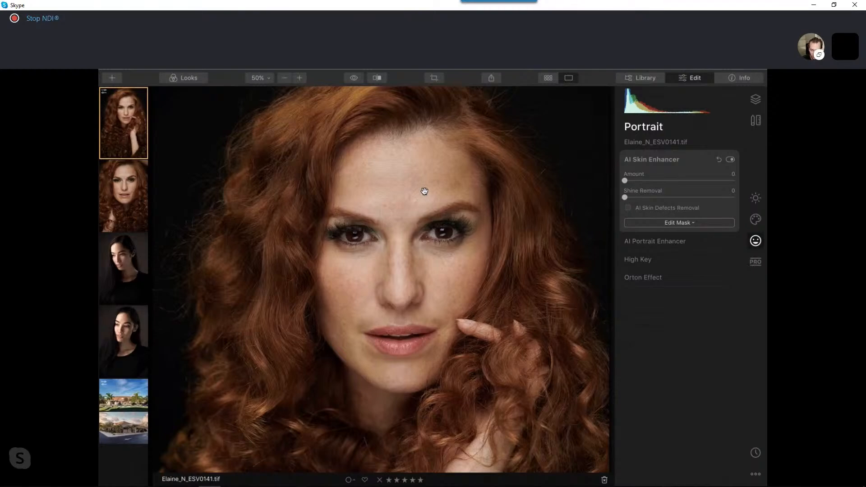
# Step: Set the AI Skin Enhancer amount to 51 and inspect the face at 100%
pyautogui.moveTo(625, 183); pyautogui.dragTo(678, 182)
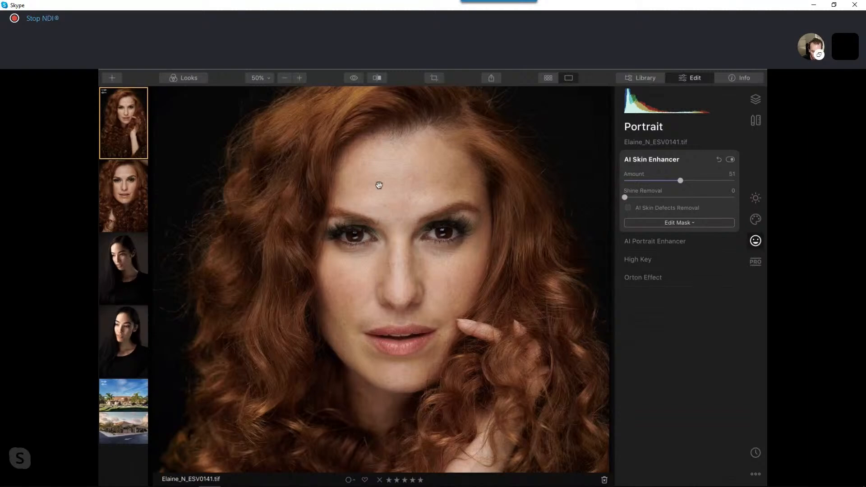
pyautogui.doubleClick(397, 198)
pyautogui.doubleClick(396, 208)
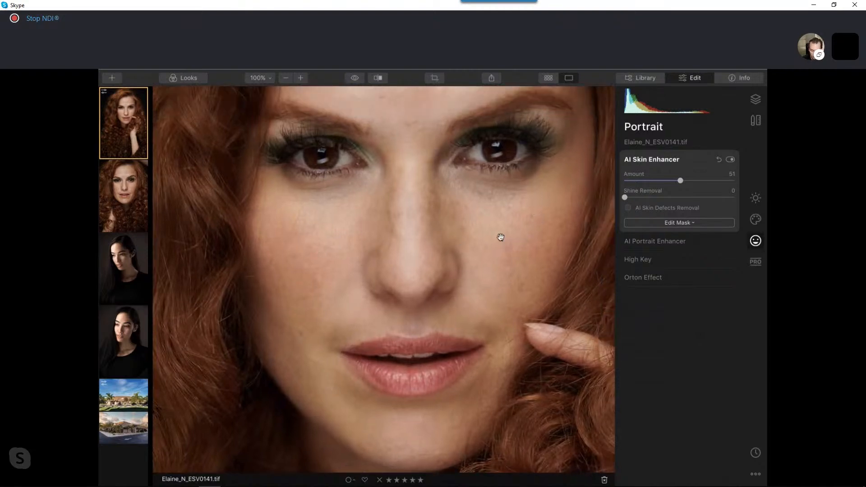
pyautogui.moveTo(494, 232); pyautogui.dragTo(480, 267)
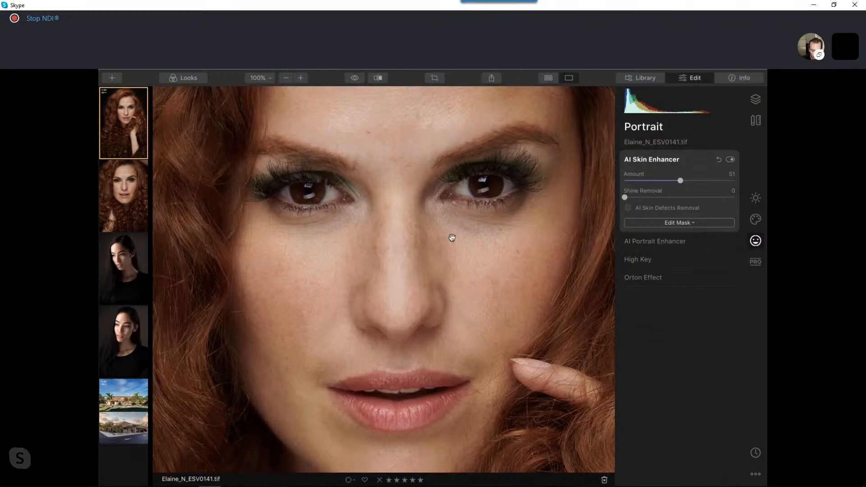
pyautogui.moveTo(450, 236); pyautogui.dragTo(453, 269)
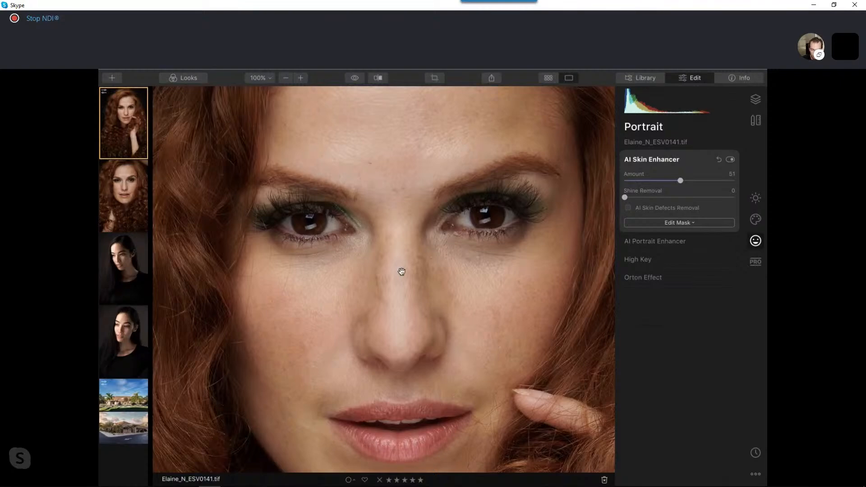
pyautogui.moveTo(409, 215); pyautogui.dragTo(406, 273)
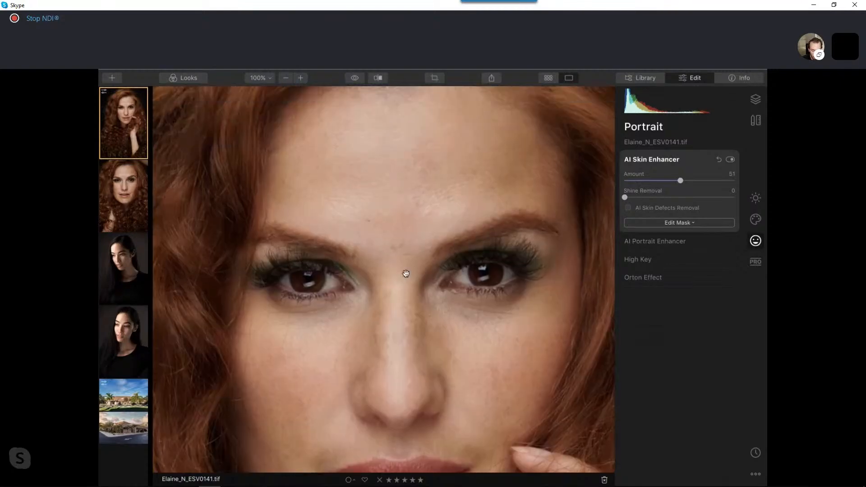
# Step: Compare the skin retouching with the original photo, using both the quick preview and the before/after split
pyautogui.click(356, 80)
pyautogui.click(356, 80)
pyautogui.click(356, 80)
pyautogui.click(356, 81)
pyautogui.click(356, 81)
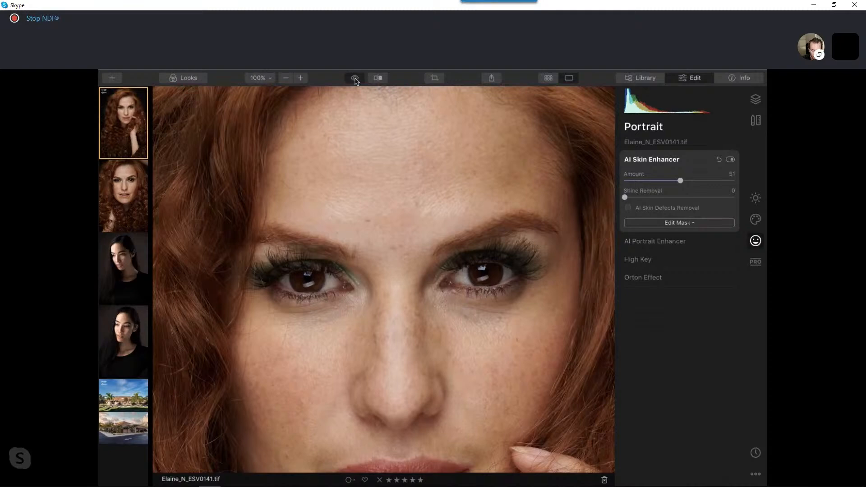
pyautogui.click(379, 80)
pyautogui.moveTo(389, 176); pyautogui.dragTo(395, 165)
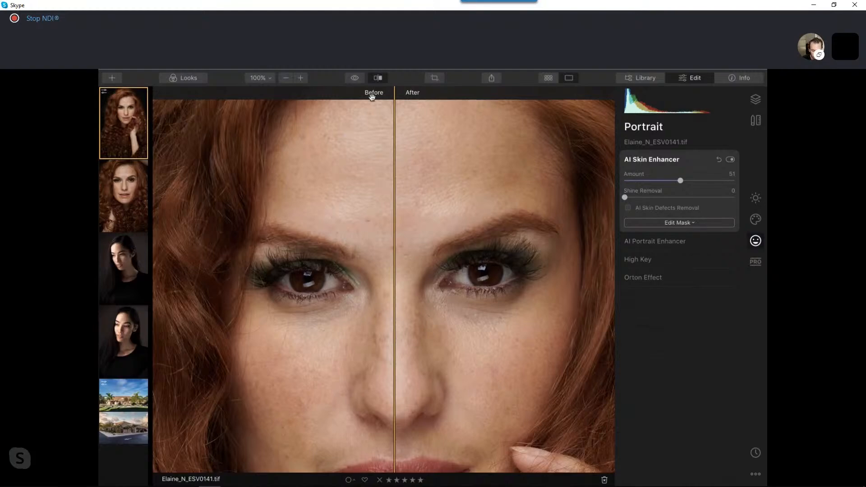
pyautogui.click(378, 78)
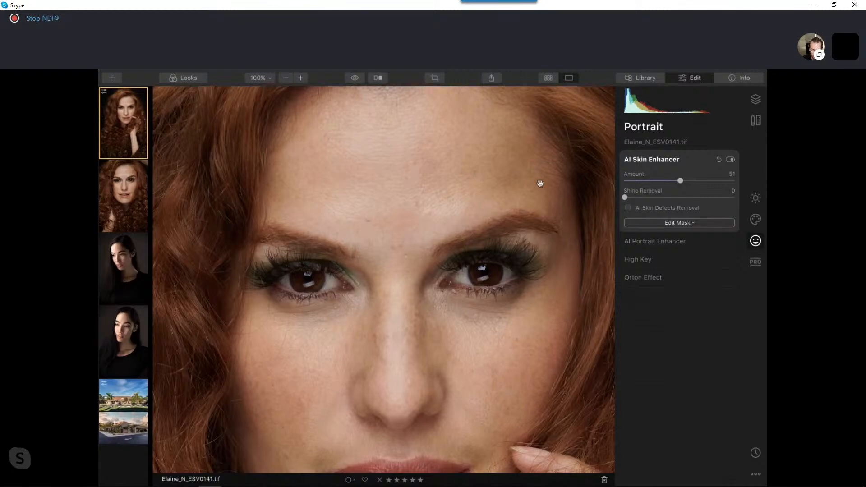
# Step: Try stronger skin smoothing, set the AI Skin Enhancer amount to 32, and check the face at 50%
pyautogui.moveTo(678, 182)
pyautogui.mouseDown()
pyautogui.moveTo(708, 183)
pyautogui.moveTo(691, 183)
pyautogui.mouseUp()
pyautogui.moveTo(690, 180); pyautogui.dragTo(734, 181)
pyautogui.moveTo(732, 181); pyautogui.dragTo(677, 181)
pyautogui.moveTo(678, 181); pyautogui.dragTo(661, 182)
pyautogui.click(397, 233)
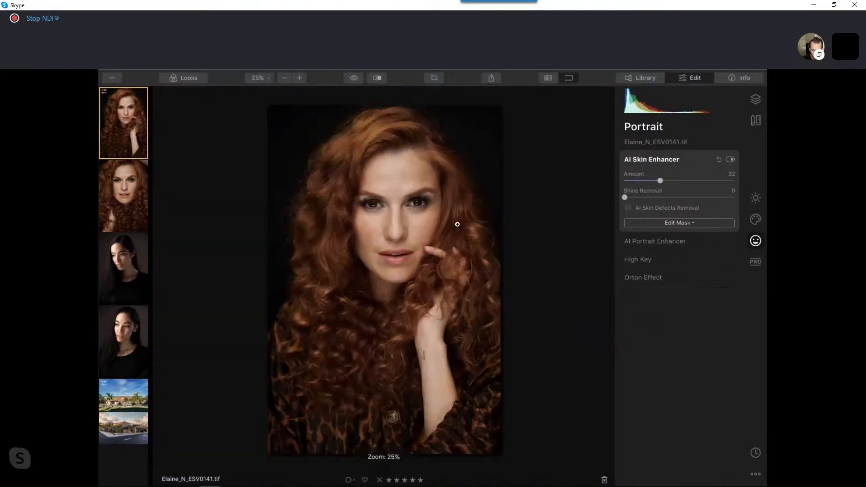
pyautogui.click(300, 78)
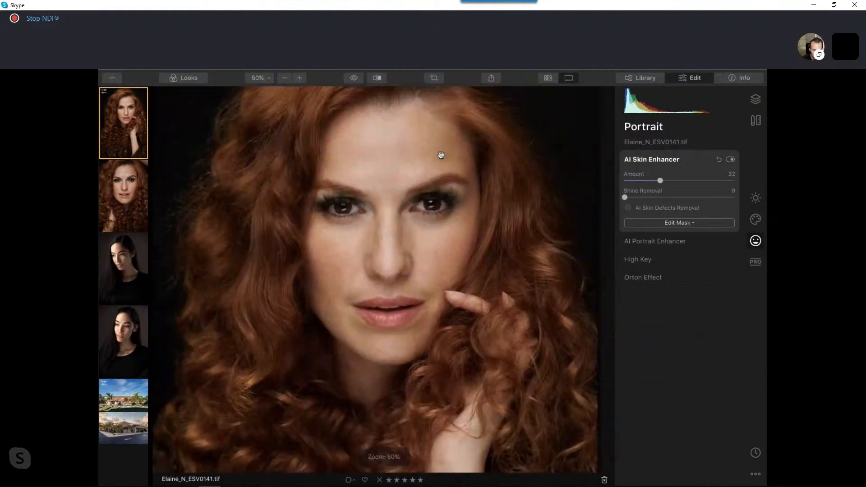
pyautogui.moveTo(451, 218); pyautogui.dragTo(450, 232)
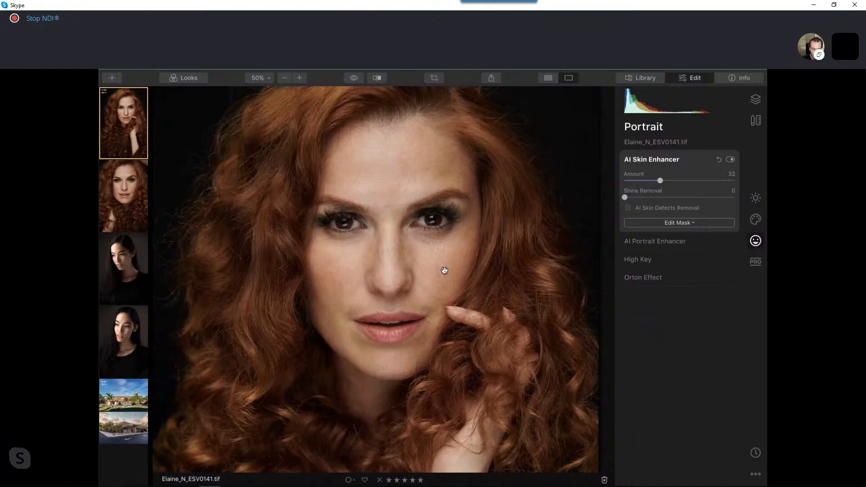
pyautogui.scroll(1, 443, 257)
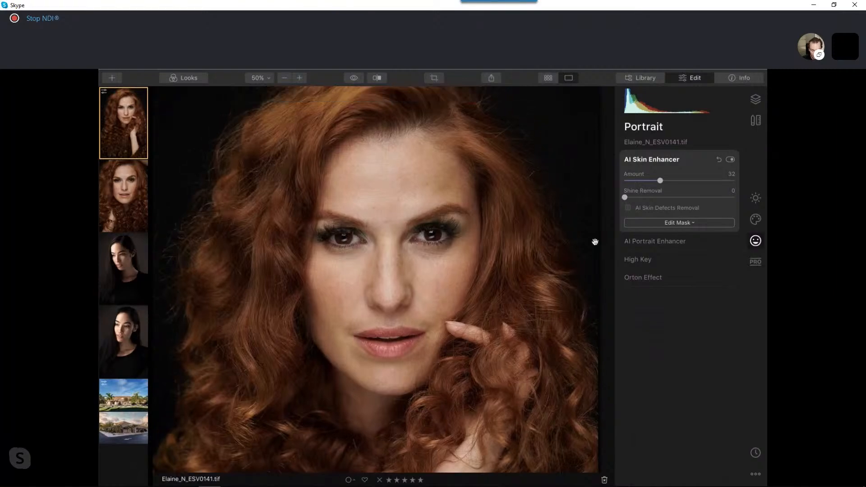
# Step: Brighten the face with Face Light at 37 in the AI Portrait Enhancer
pyautogui.click(675, 243)
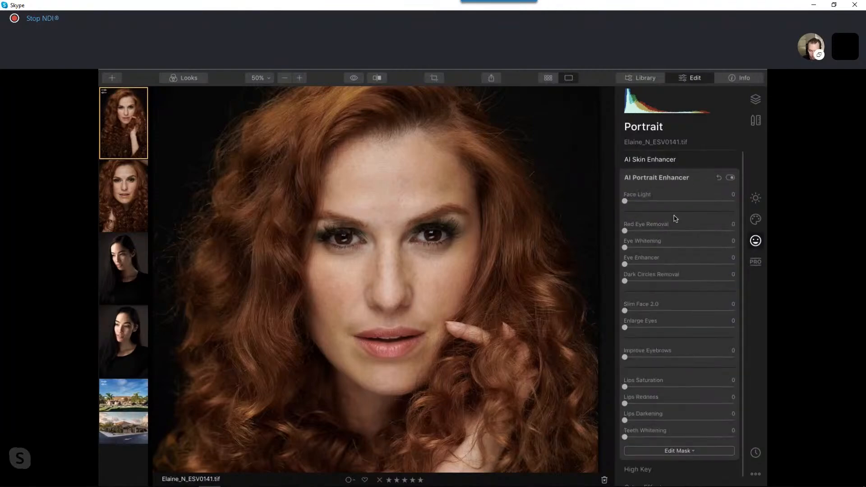
pyautogui.scroll(-1, 688, 223)
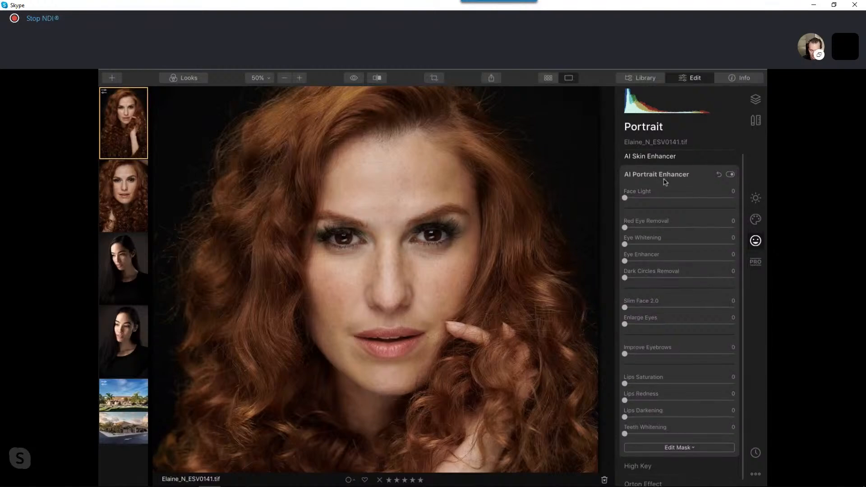
pyautogui.scroll(-2, 693, 189)
pyautogui.scroll(1, 671, 185)
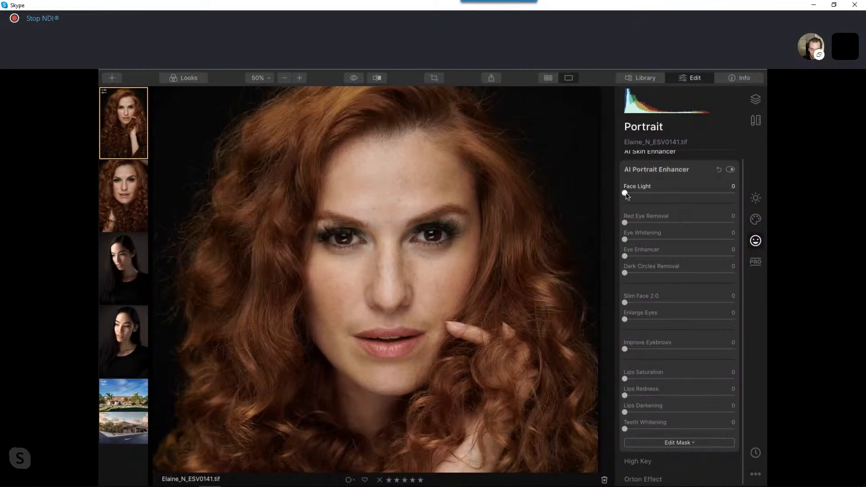
pyautogui.scroll(-1, 662, 185)
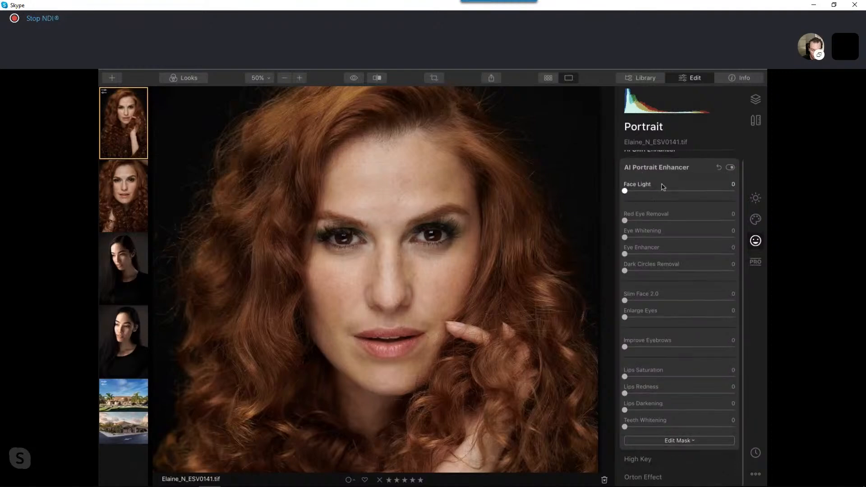
pyautogui.moveTo(626, 192); pyautogui.dragTo(662, 194)
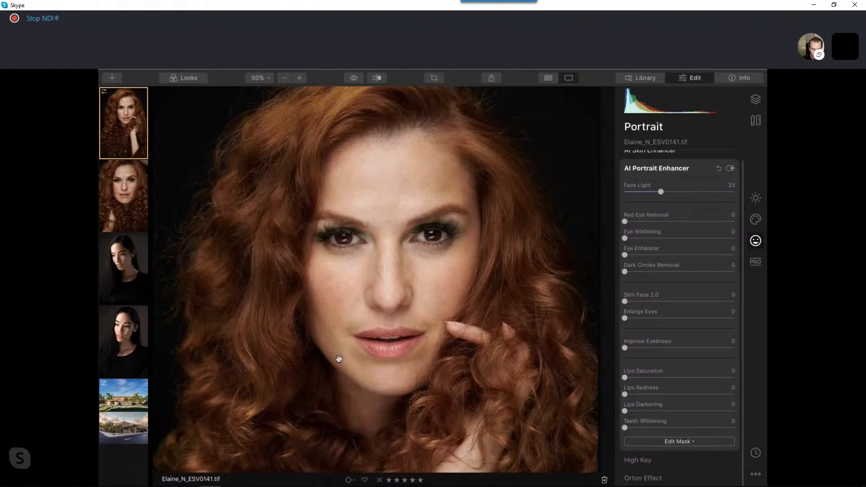
pyautogui.moveTo(661, 191)
pyautogui.mouseDown()
pyautogui.moveTo(626, 195)
pyautogui.moveTo(667, 192)
pyautogui.mouseUp()
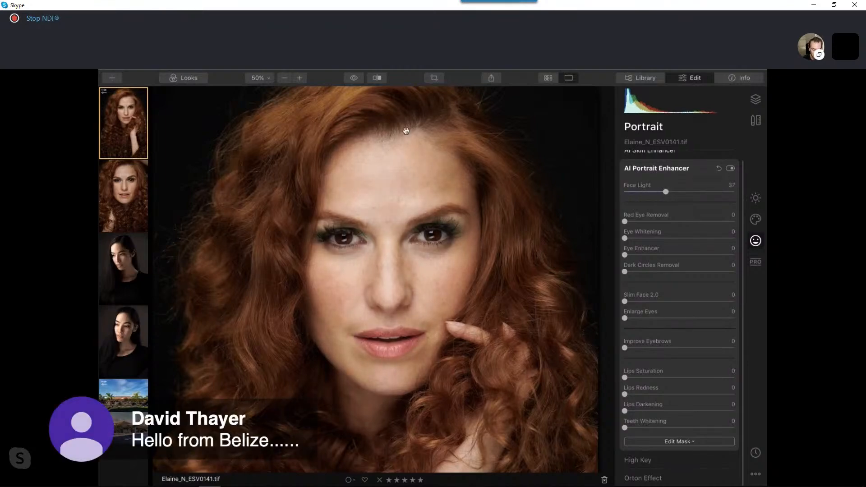
# Step: Compare the whole photo with the AI Portrait Enhancer switched off and on
pyautogui.press('super+minus')
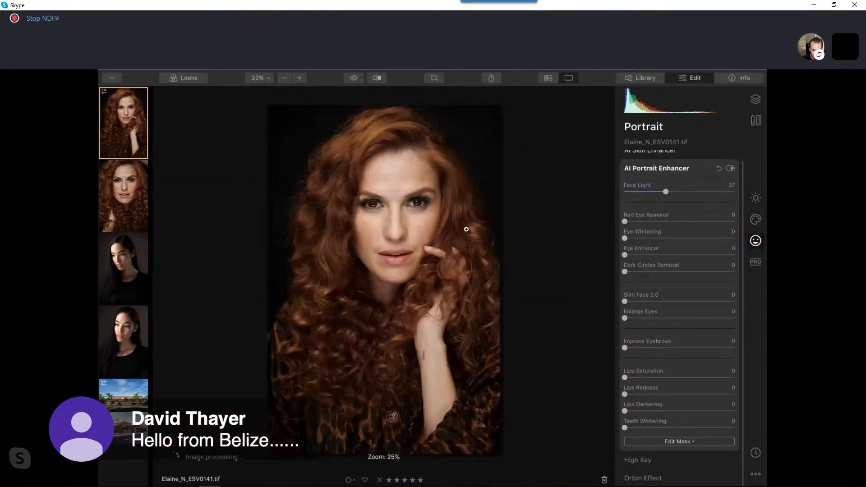
pyautogui.click(730, 169)
pyautogui.click(730, 169)
pyautogui.click(730, 168)
pyautogui.click(730, 169)
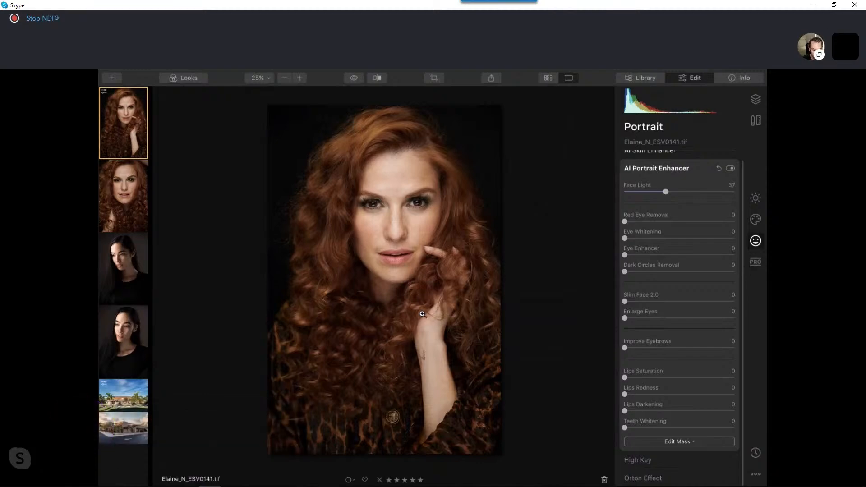
# Step: Set Face Light to 36 while viewing the face at 50%
pyautogui.click(394, 191)
pyautogui.click(285, 79)
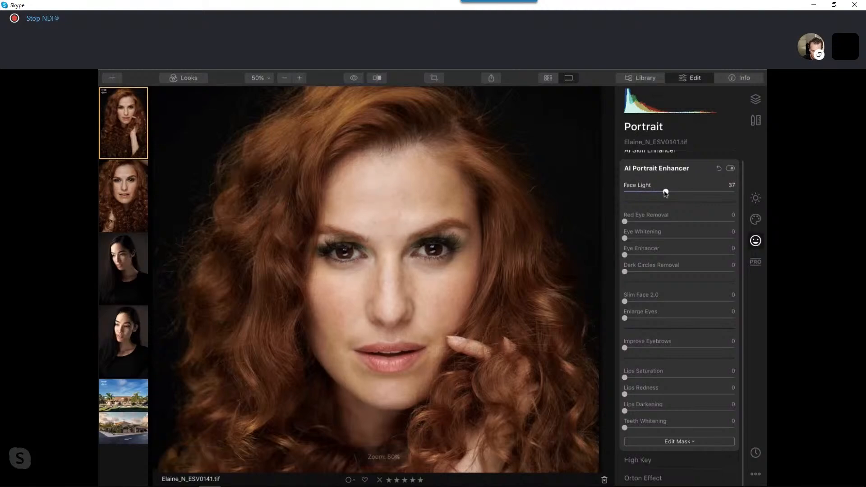
pyautogui.moveTo(665, 193); pyautogui.dragTo(664, 193)
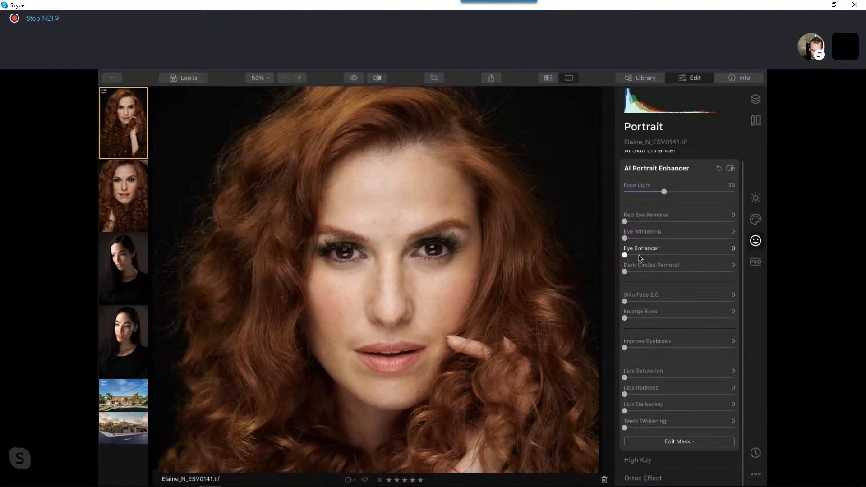
# Step: Set Eye Enhancer to 64 and Eye Whitening to 9 for the portrait
pyautogui.moveTo(625, 255); pyautogui.dragTo(698, 255)
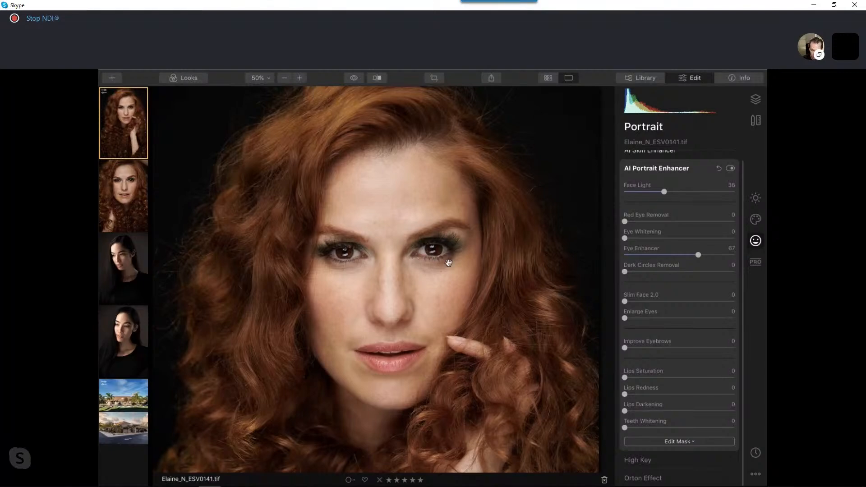
pyautogui.moveTo(698, 255); pyautogui.dragTo(695, 255)
pyautogui.moveTo(625, 238); pyautogui.dragTo(632, 239)
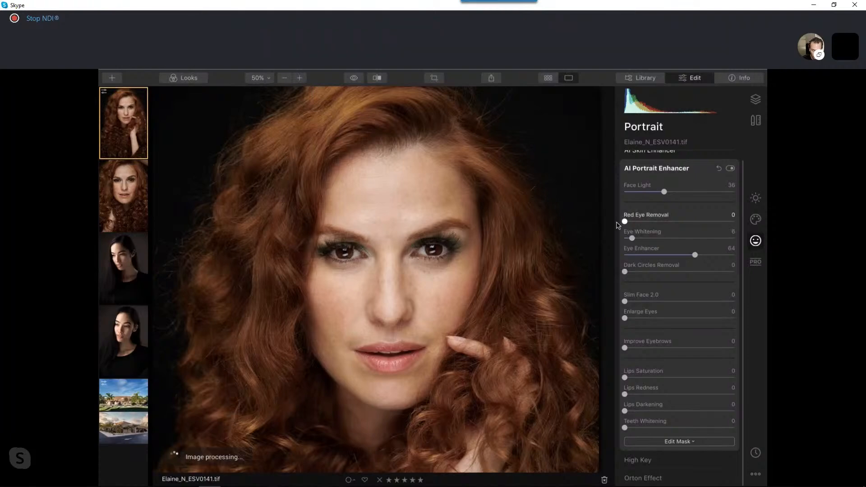
pyautogui.moveTo(631, 242); pyautogui.dragTo(635, 239)
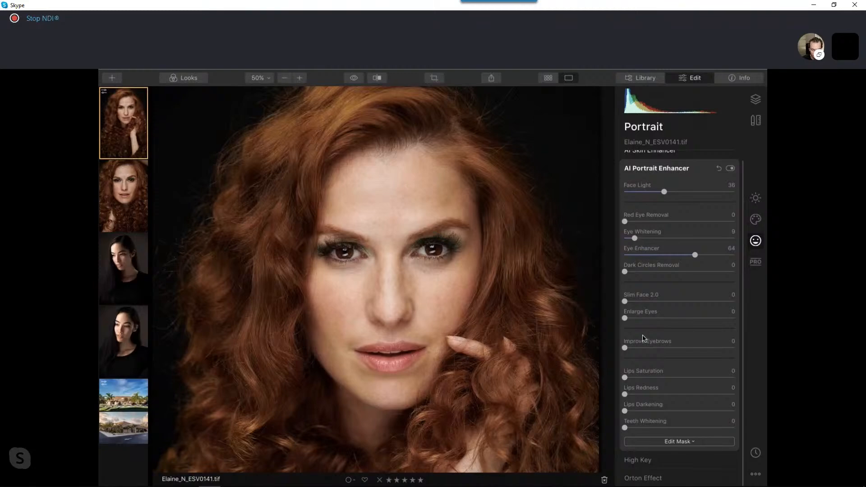
# Step: Set Improve Eyebrows to 55 and Lips Saturation to 20 in the AI Portrait Enhancer
pyautogui.moveTo(625, 348); pyautogui.dragTo(674, 351)
pyautogui.click(624, 347)
pyautogui.moveTo(624, 347); pyautogui.dragTo(687, 349)
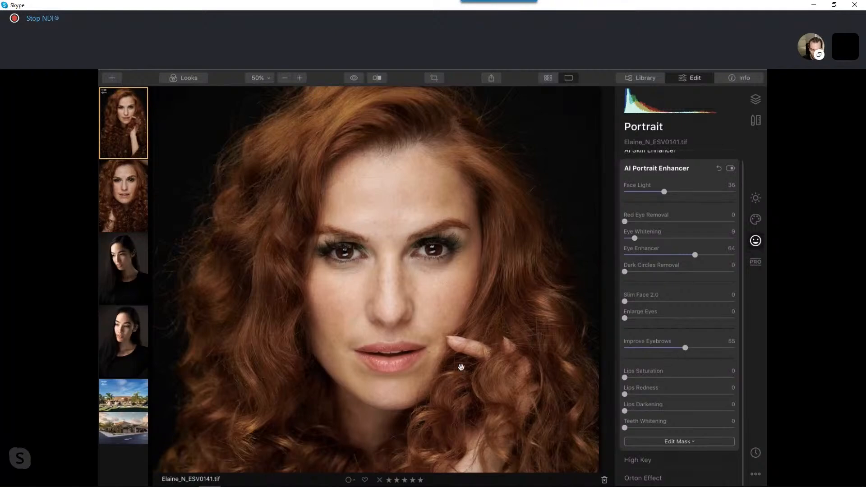
pyautogui.moveTo(627, 377); pyautogui.dragTo(647, 378)
# Step: Compare the red-haired woman's face before and after the edits, including with a split view through the face
pyautogui.click(355, 79)
pyautogui.click(355, 79)
pyautogui.click(354, 79)
pyautogui.click(377, 77)
pyautogui.moveTo(391, 229); pyautogui.dragTo(393, 229)
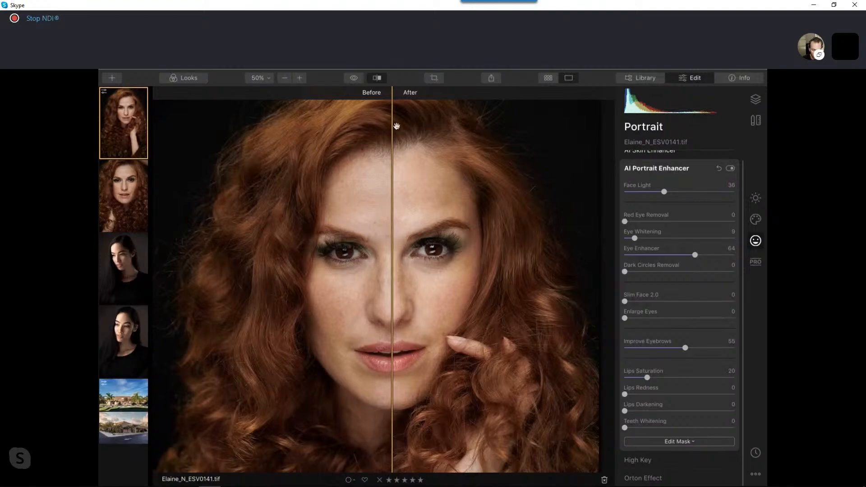
pyautogui.click(378, 81)
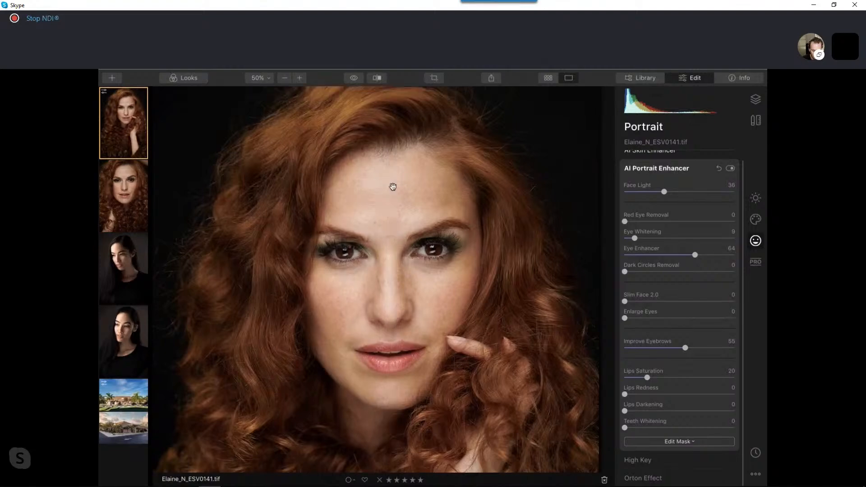
# Step: Compare the whole red-haired portrait at 25% with its unedited original several times
pyautogui.press('super+minus')
pyautogui.click(353, 80)
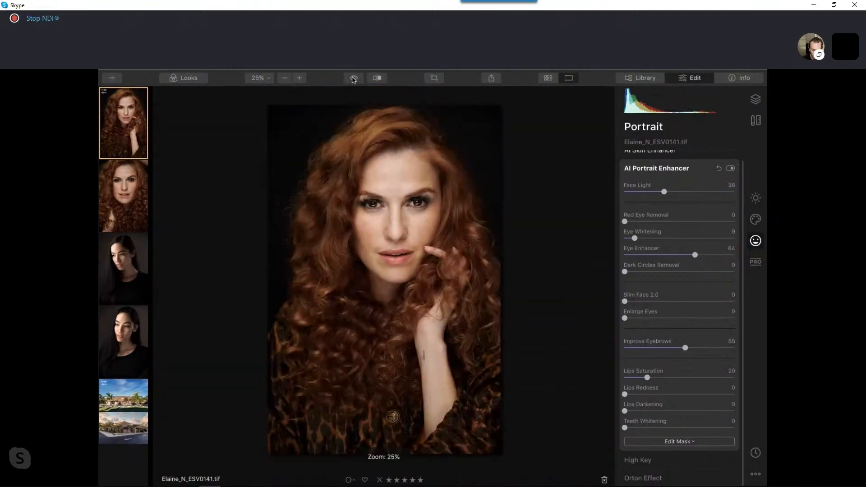
pyautogui.click(353, 80)
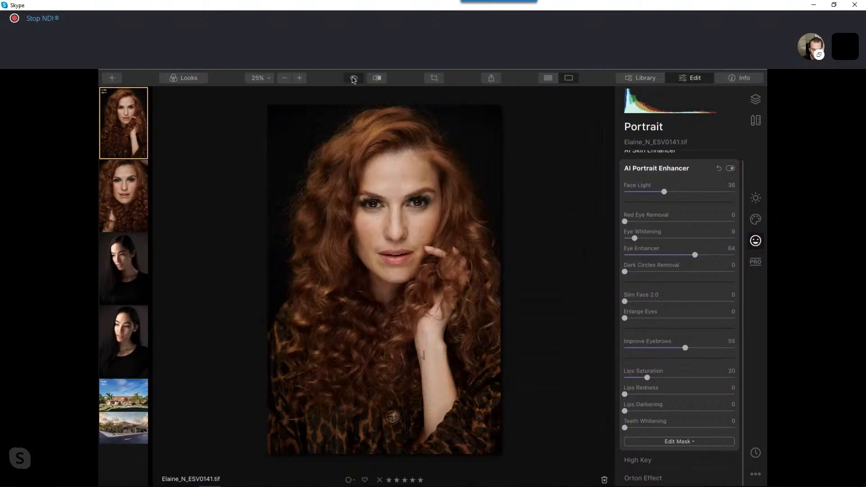
pyautogui.click(354, 80)
pyautogui.click(353, 80)
pyautogui.click(353, 80)
pyautogui.click(353, 79)
pyautogui.click(354, 80)
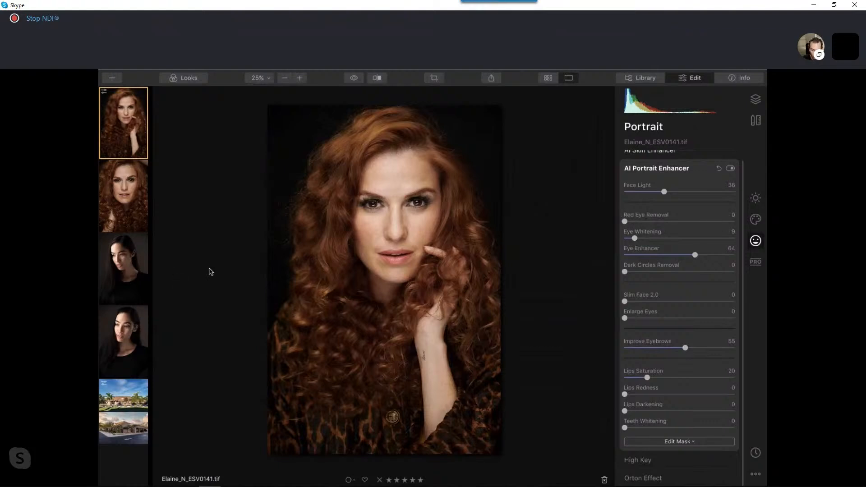
pyautogui.scroll(1, 644, 223)
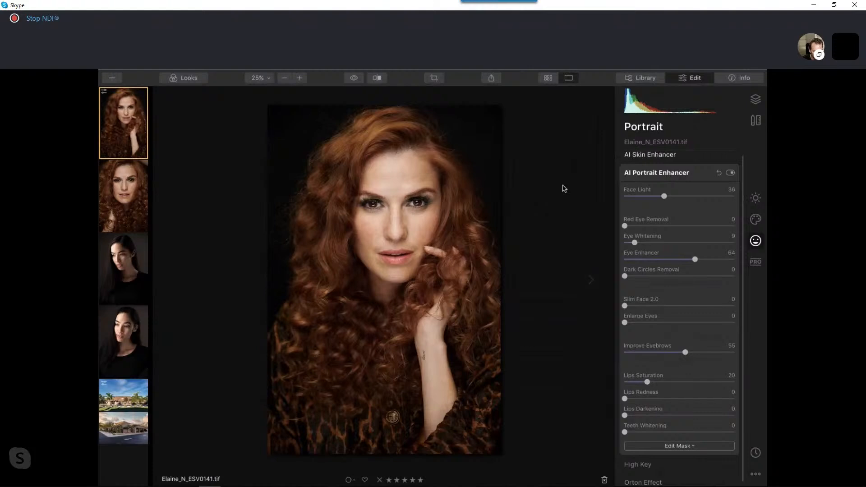
# Step: Open the dark-haired woman's portrait Headshots1000.tif and inspect the forehead skin at 100%
pyautogui.click(127, 255)
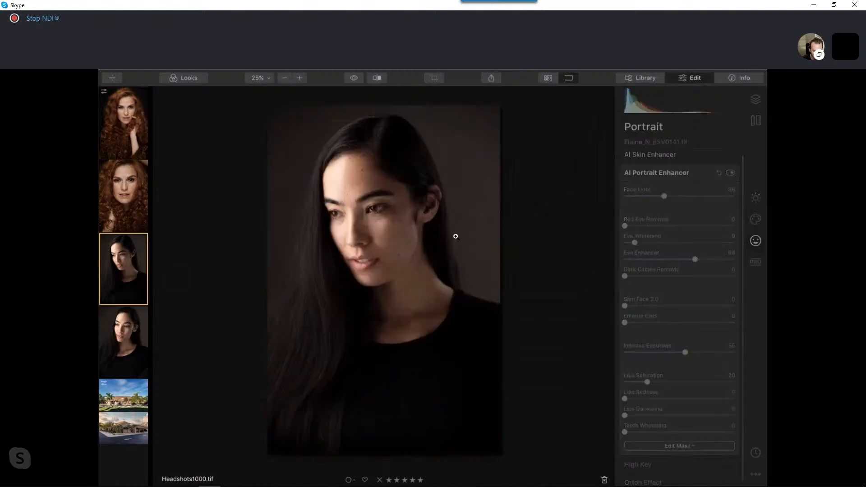
pyautogui.click(299, 78)
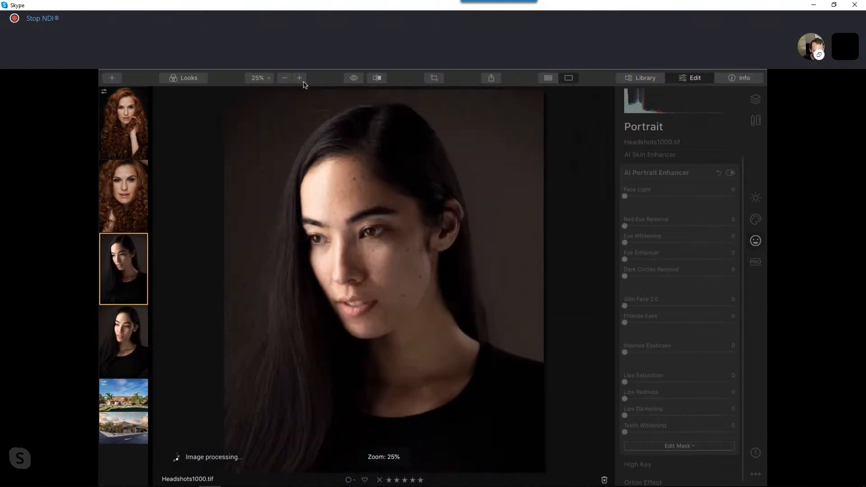
pyautogui.click(299, 78)
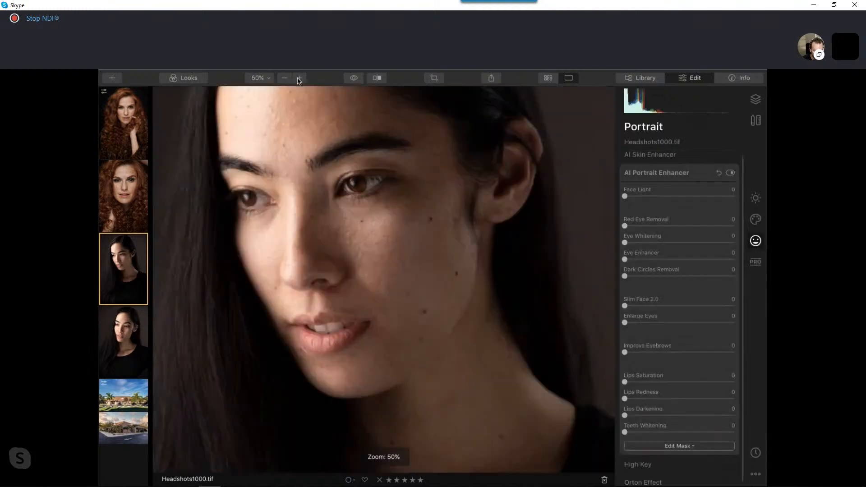
pyautogui.click(284, 78)
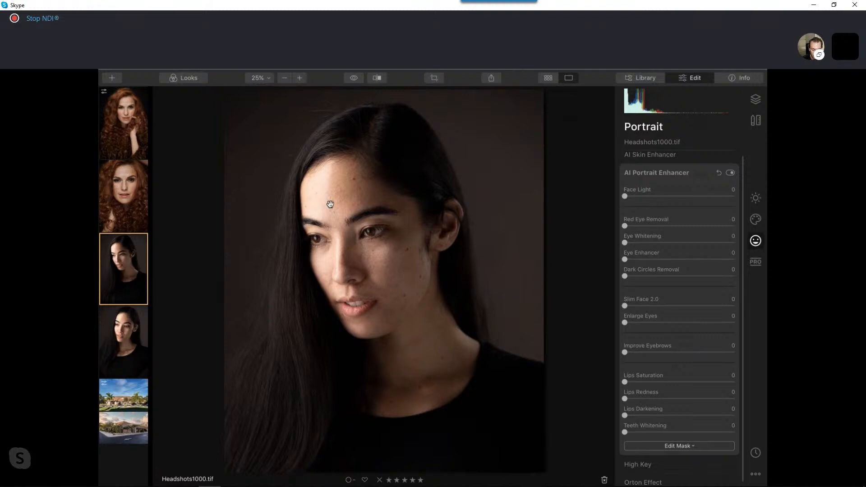
pyautogui.scroll(-1, 324, 200)
pyautogui.scroll(5, 364, 180)
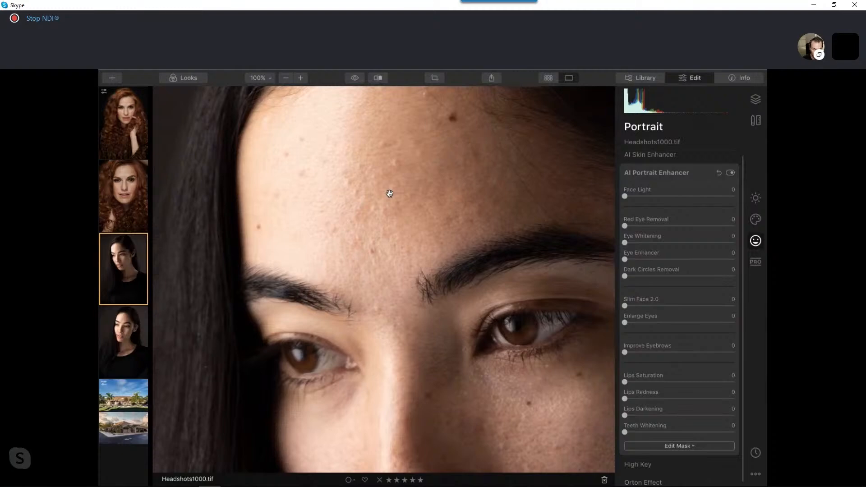
pyautogui.moveTo(389, 193); pyautogui.dragTo(391, 226)
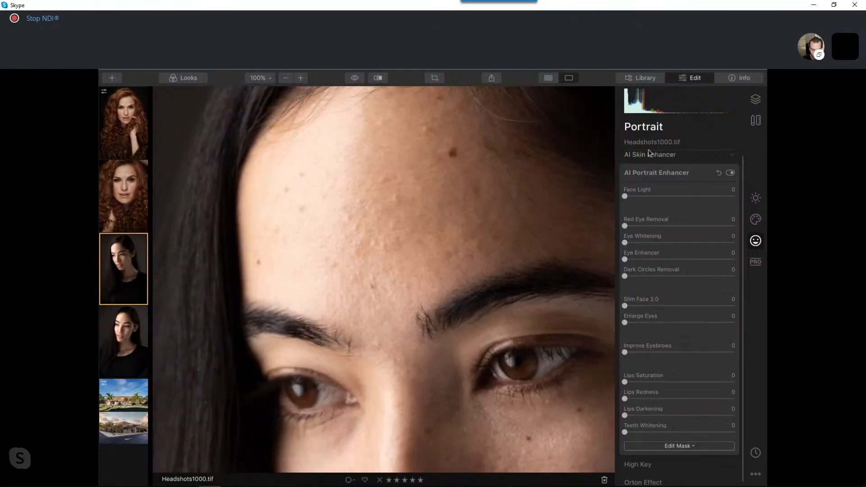
# Step: Open the AI Skin Enhancer and examine the skin around the forehead and eyes before returning to the full photo
pyautogui.click(730, 155)
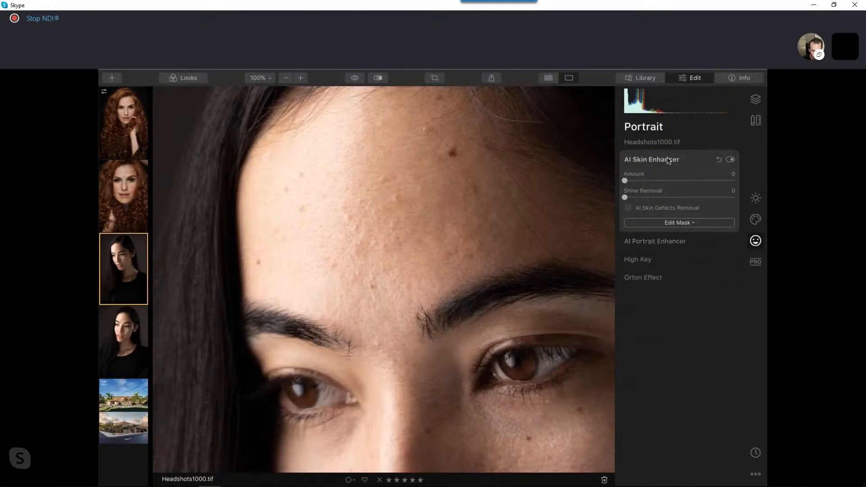
pyautogui.click(397, 250)
pyautogui.click(364, 203)
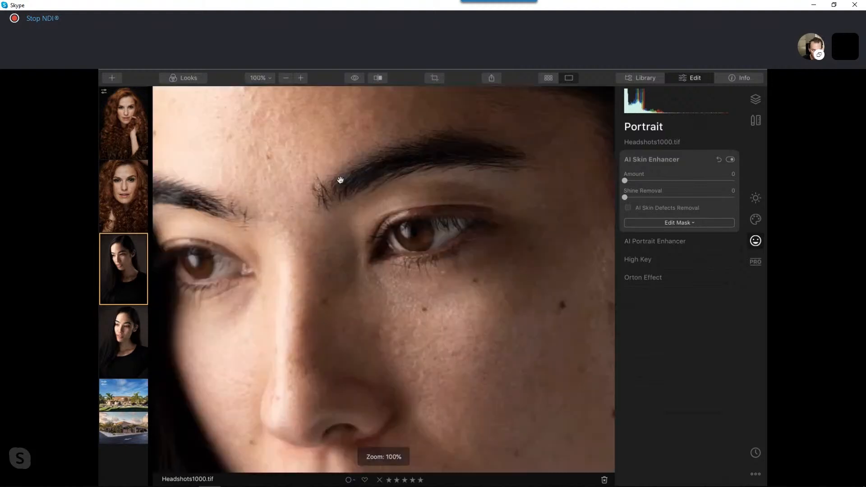
pyautogui.moveTo(340, 180); pyautogui.dragTo(446, 280)
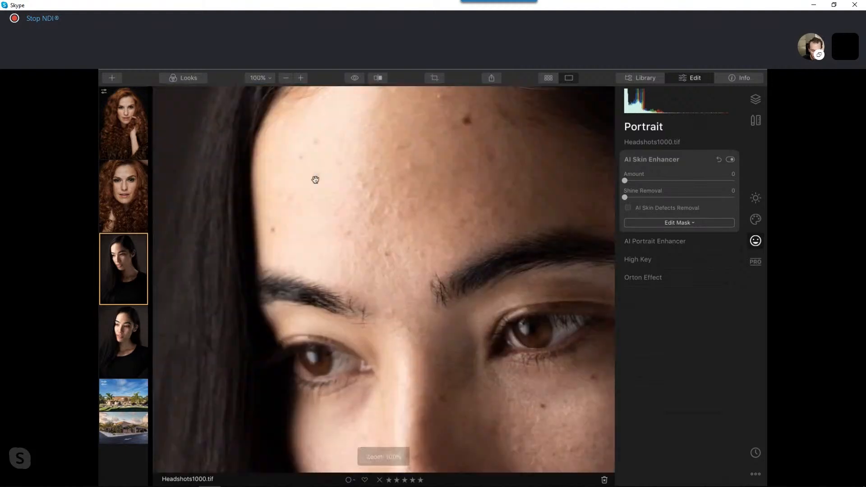
pyautogui.moveTo(390, 185); pyautogui.dragTo(388, 214)
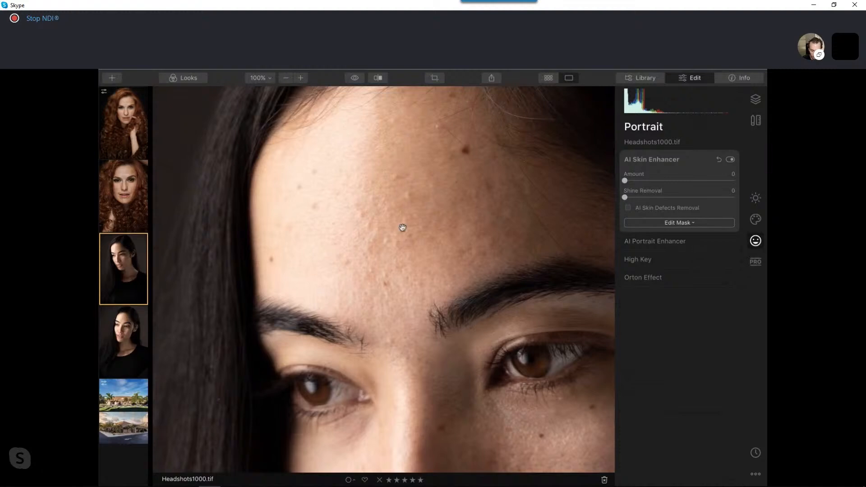
pyautogui.click(420, 218)
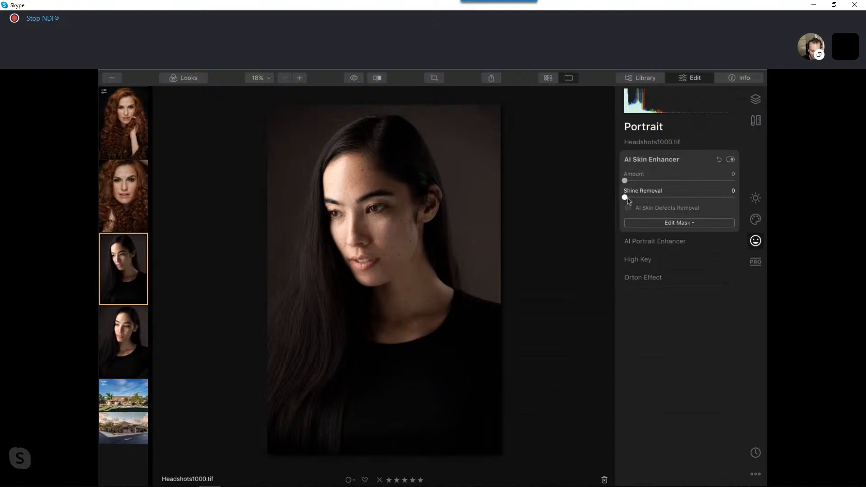
# Step: Try Shine Removal at 80 and compare the full portrait with the original
pyautogui.moveTo(625, 198); pyautogui.dragTo(712, 198)
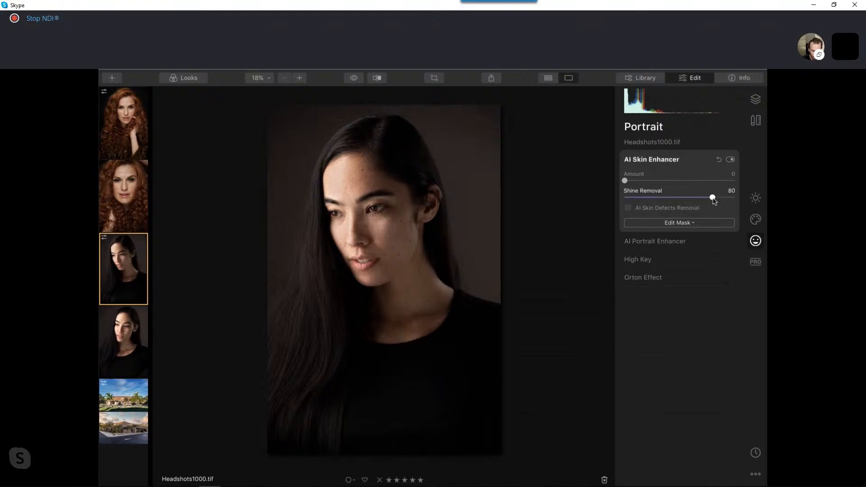
pyautogui.click(354, 78)
pyautogui.click(354, 78)
pyautogui.click(355, 78)
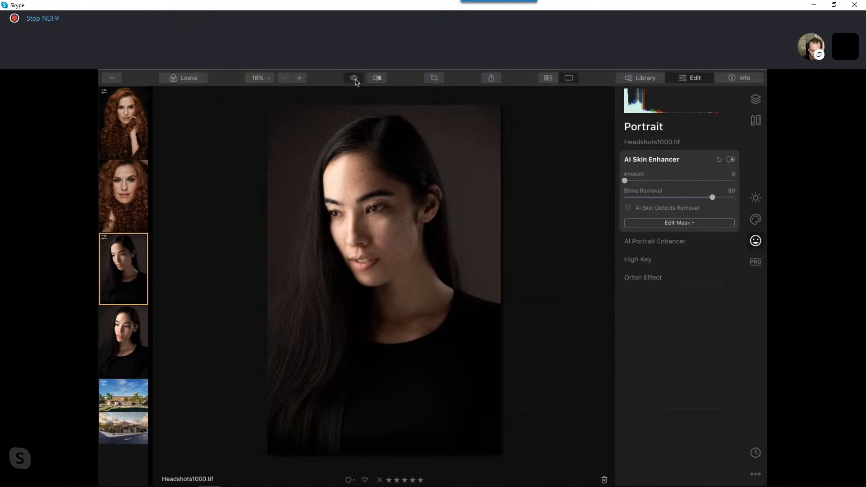
# Step: Test Shine Removal at 98, and reduce it to 41
pyautogui.moveTo(660, 197); pyautogui.dragTo(734, 198)
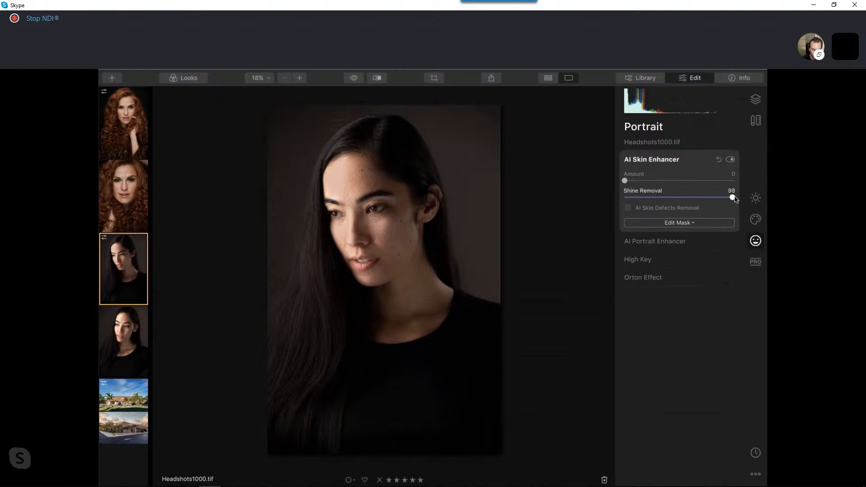
pyautogui.click(660, 198)
pyautogui.moveTo(660, 198); pyautogui.dragTo(670, 198)
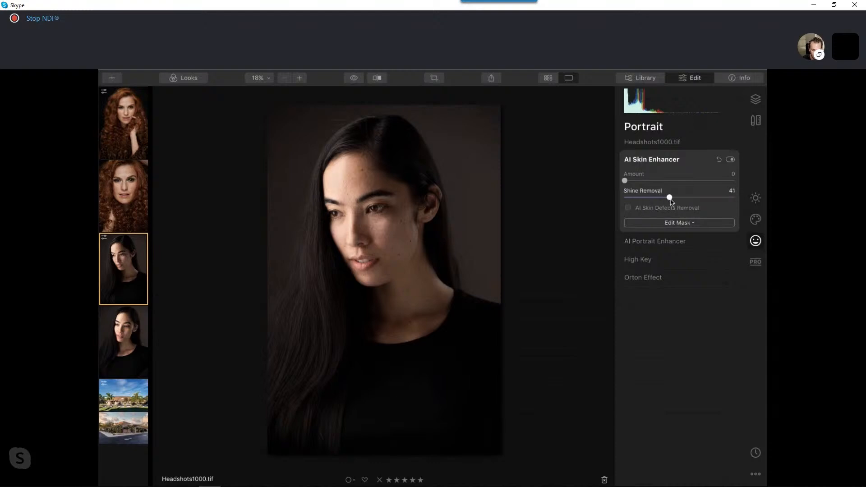
# Step: Compare the forehead with the original at 100%, and set Shine Removal to 60 and Amount to 55
pyautogui.click(397, 198)
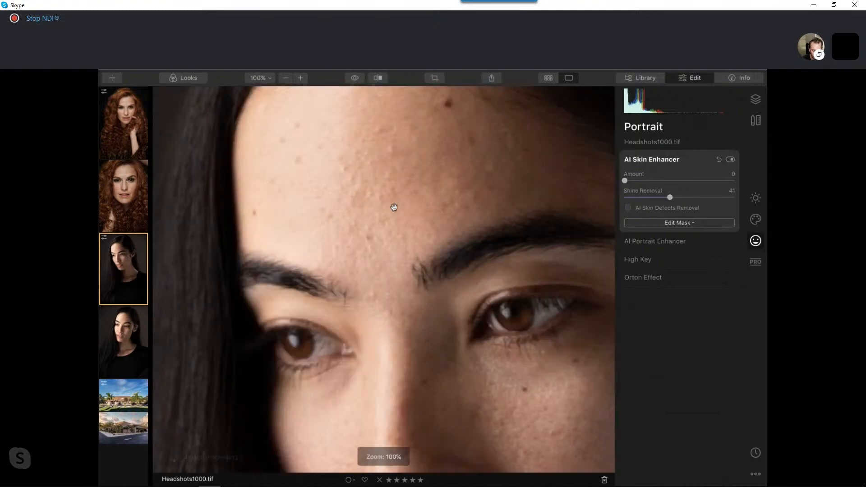
pyautogui.click(355, 78)
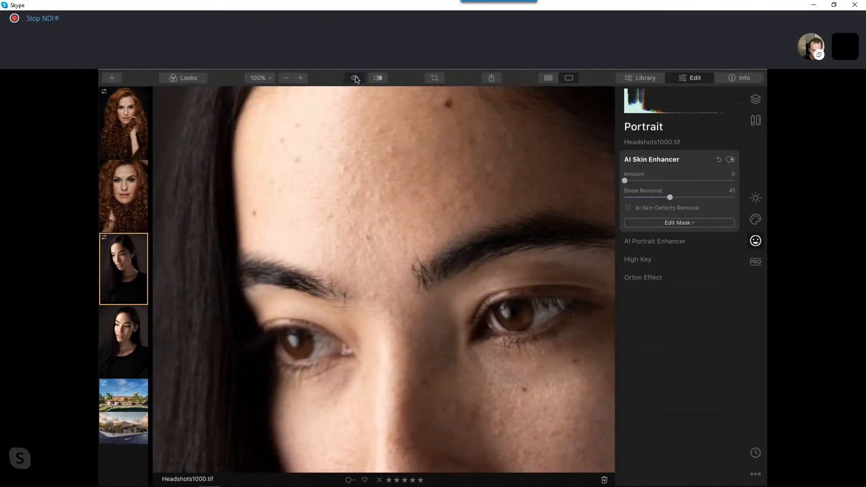
pyautogui.click(355, 79)
pyautogui.click(691, 197)
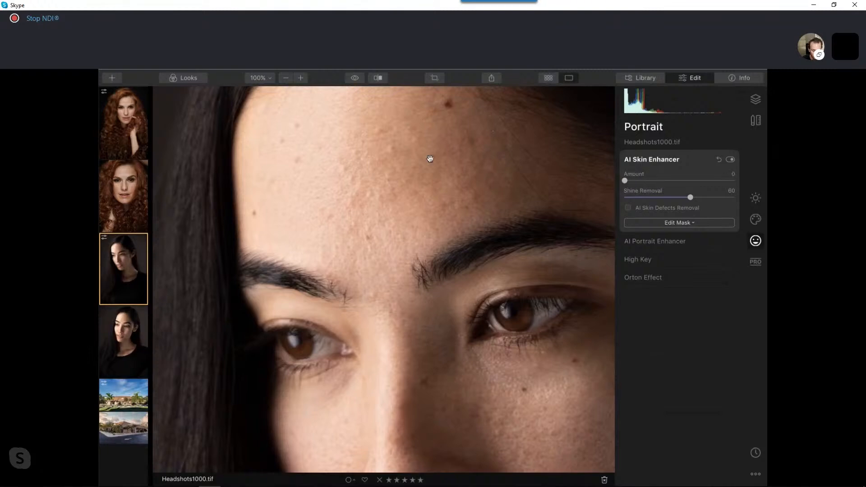
pyautogui.moveTo(631, 183); pyautogui.dragTo(684, 181)
# Step: Compare the dark-haired portrait at 25% before and after skin enhancement, including with a split view
pyautogui.click(286, 78)
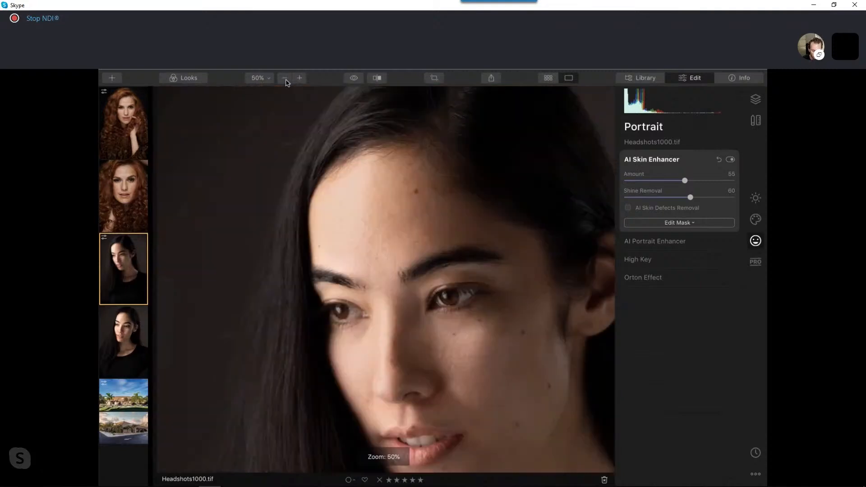
pyautogui.click(354, 78)
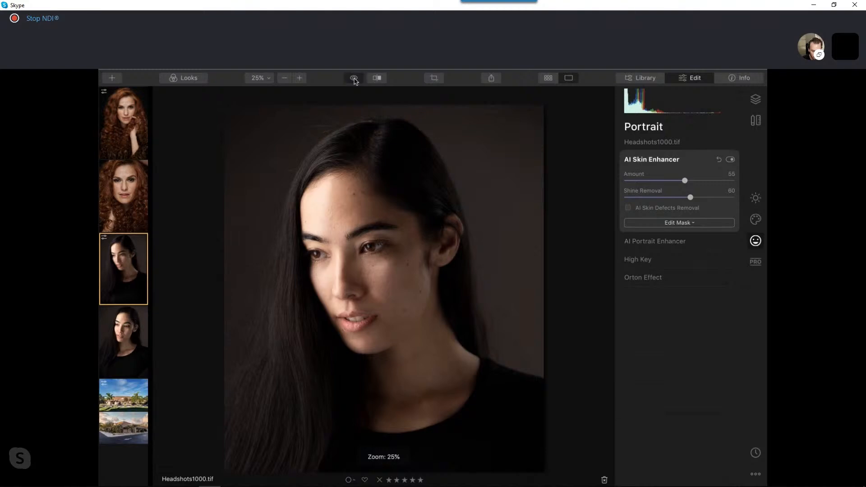
pyautogui.click(354, 81)
pyautogui.click(355, 79)
pyautogui.click(354, 78)
pyautogui.click(377, 78)
pyautogui.moveTo(391, 177); pyautogui.dragTo(411, 177)
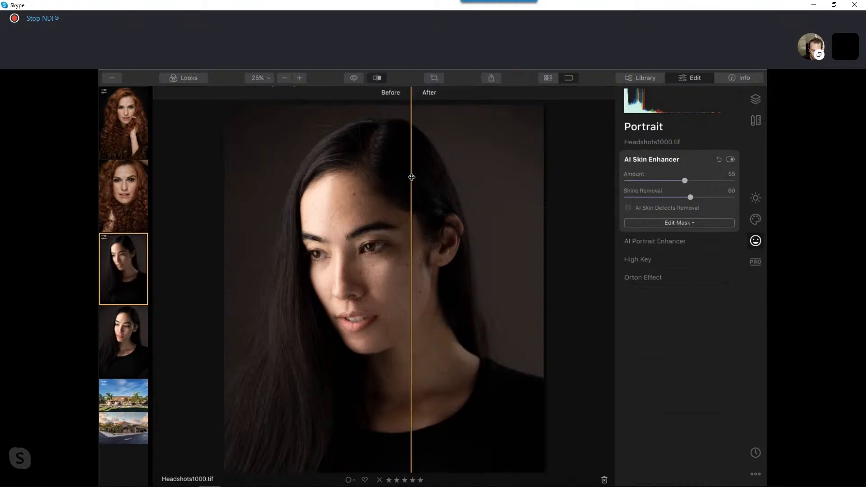
pyautogui.click(377, 78)
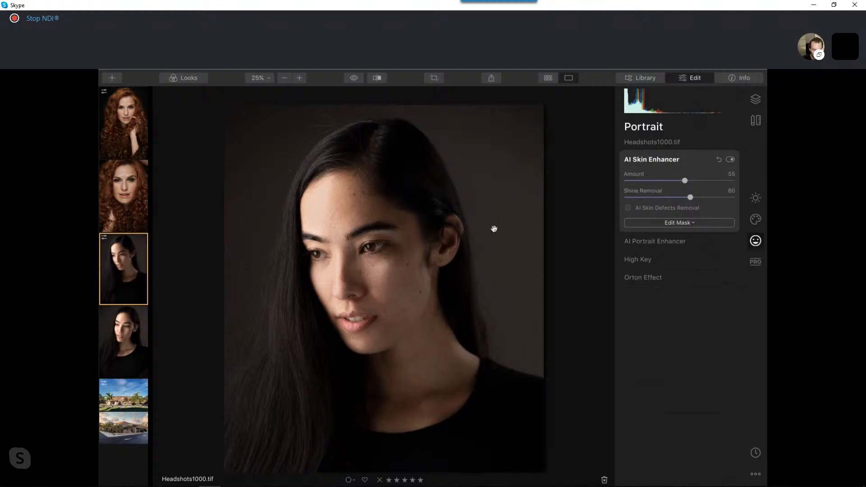
pyautogui.click(353, 77)
# Step: Collapse the AI Skin Enhancer and view the two retouched portraits alternately, ending on the red-haired woman's photo
pyautogui.click(643, 160)
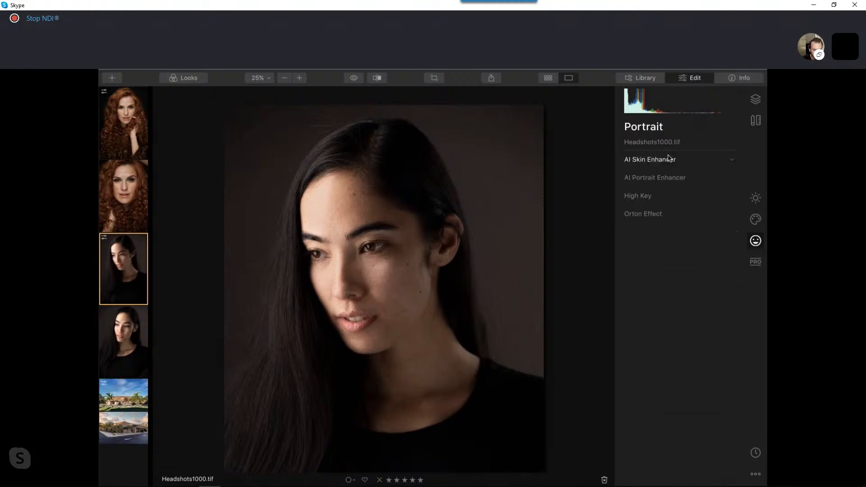
pyautogui.click(127, 121)
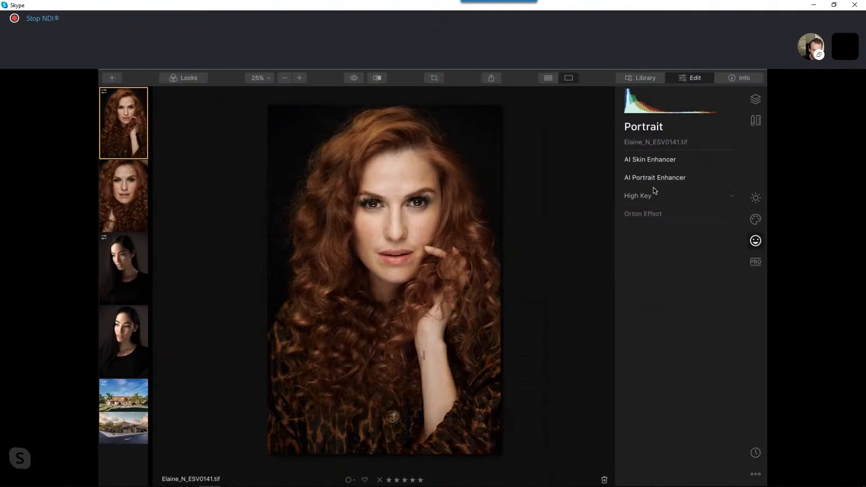
pyautogui.click(125, 269)
pyautogui.click(123, 132)
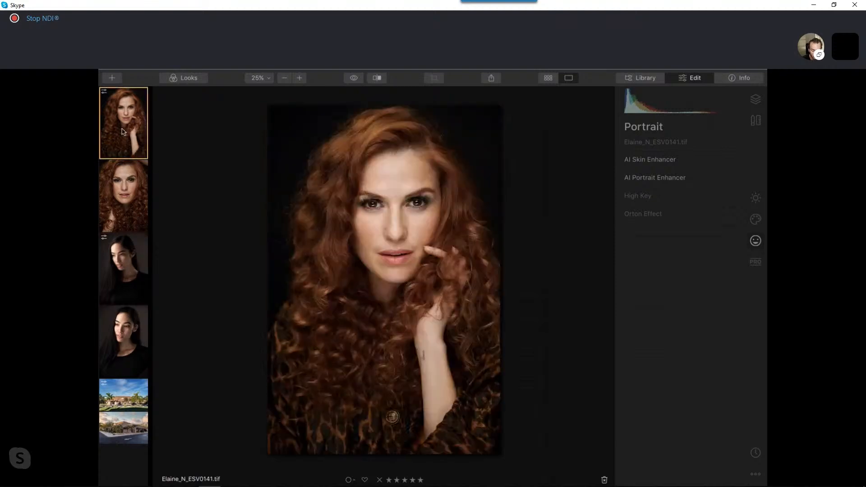
pyautogui.click(126, 269)
pyautogui.click(129, 134)
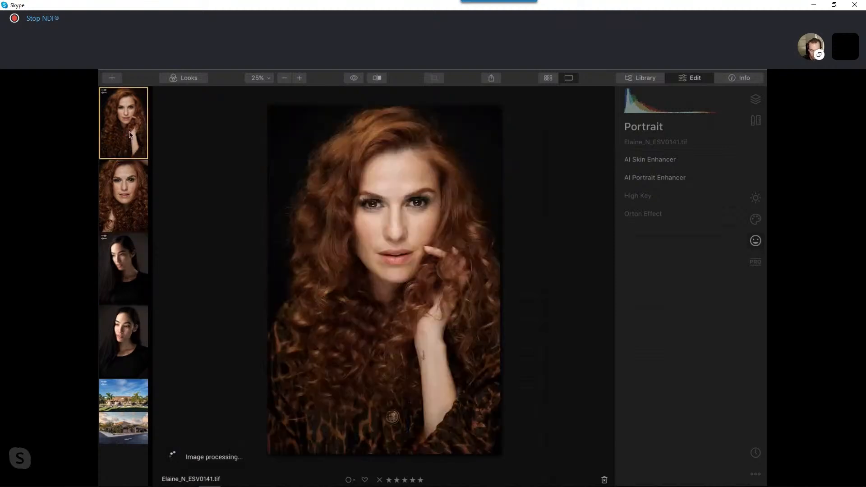